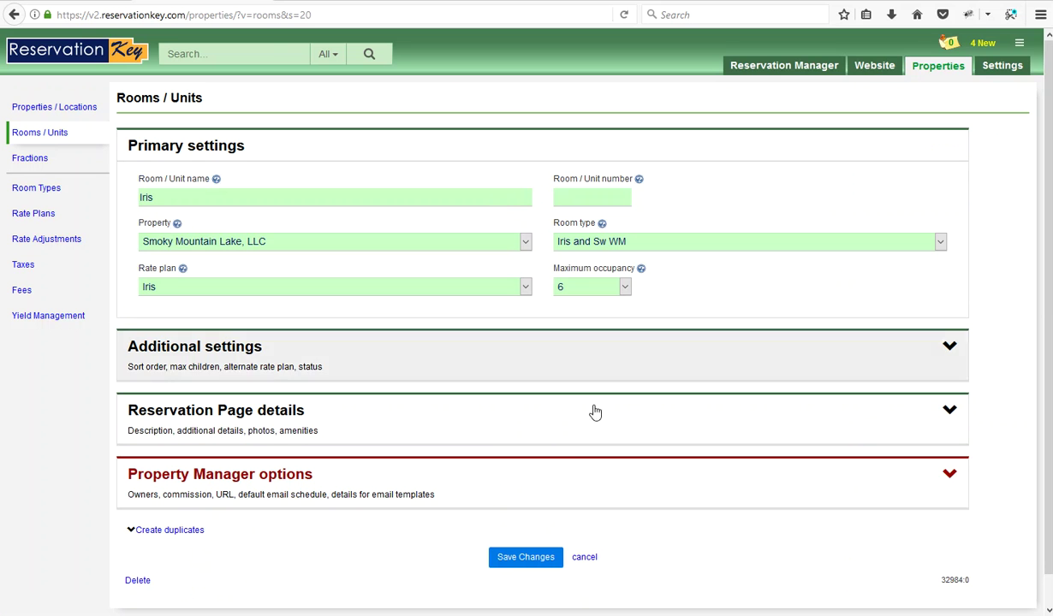
Expand Iris's Property Manager options and scroll down to the Details for Email Templates fields
left_click(431, 490)
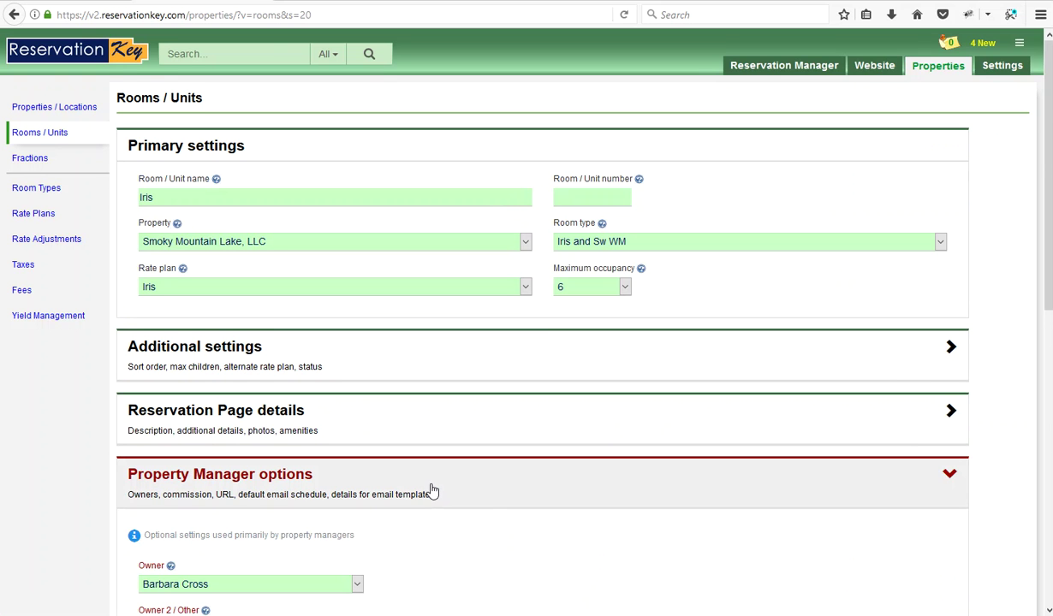
scroll(432, 491, "down", 5)
scroll(209, 439, "down", 2)
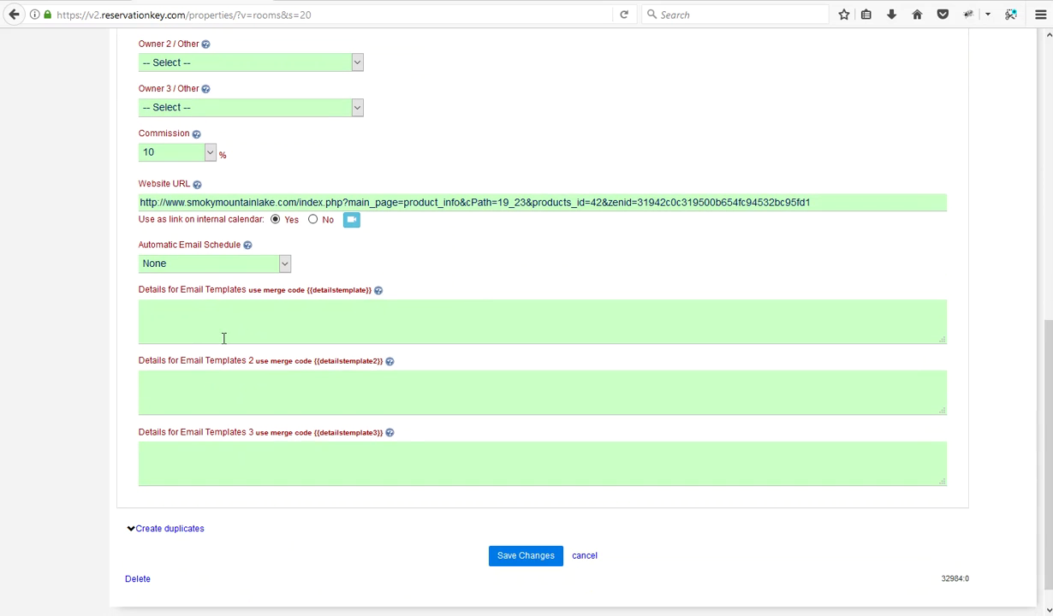
left_click(233, 310)
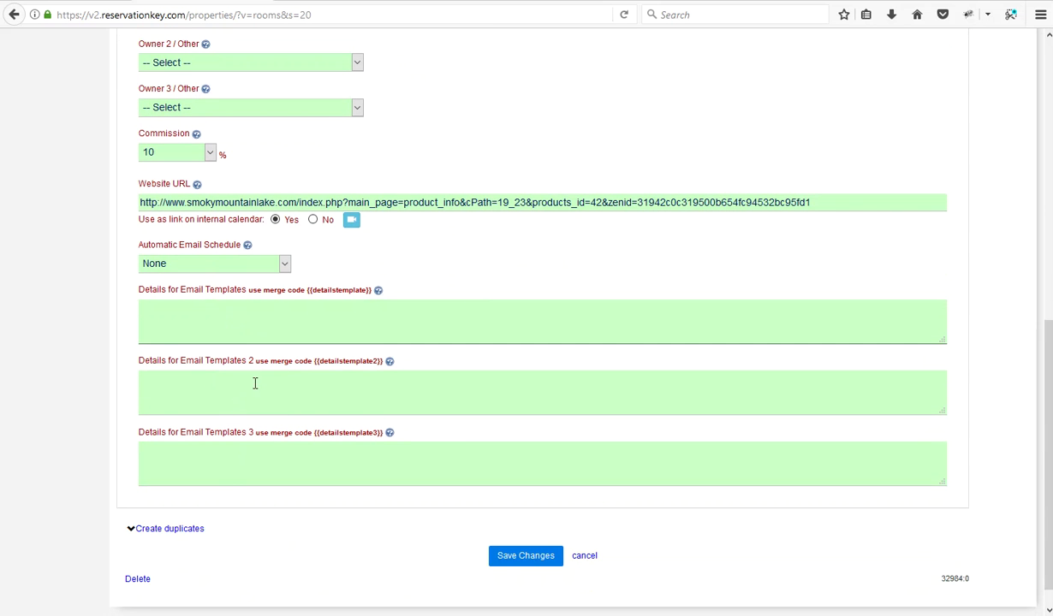
scroll(315, 327, "up", 7)
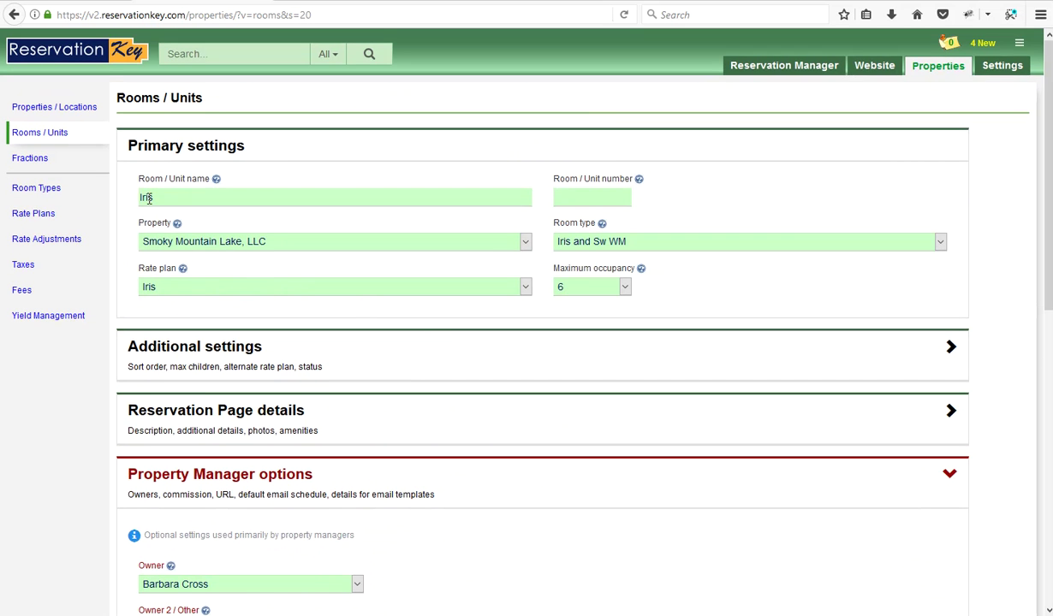
scroll(300, 352, "down", 7)
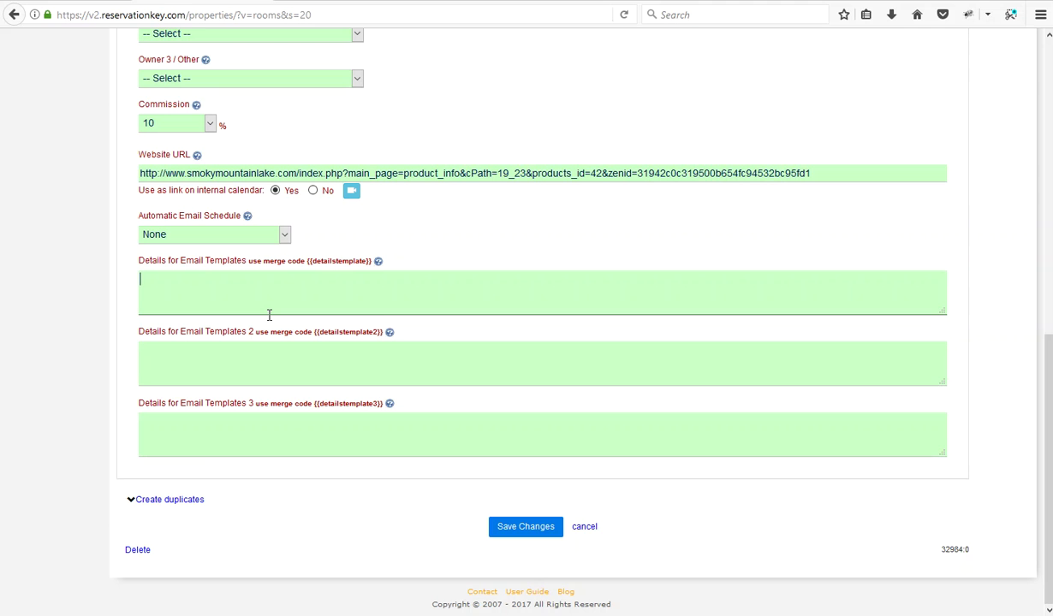
left_click(315, 304)
key("Tab")
key("Tab")
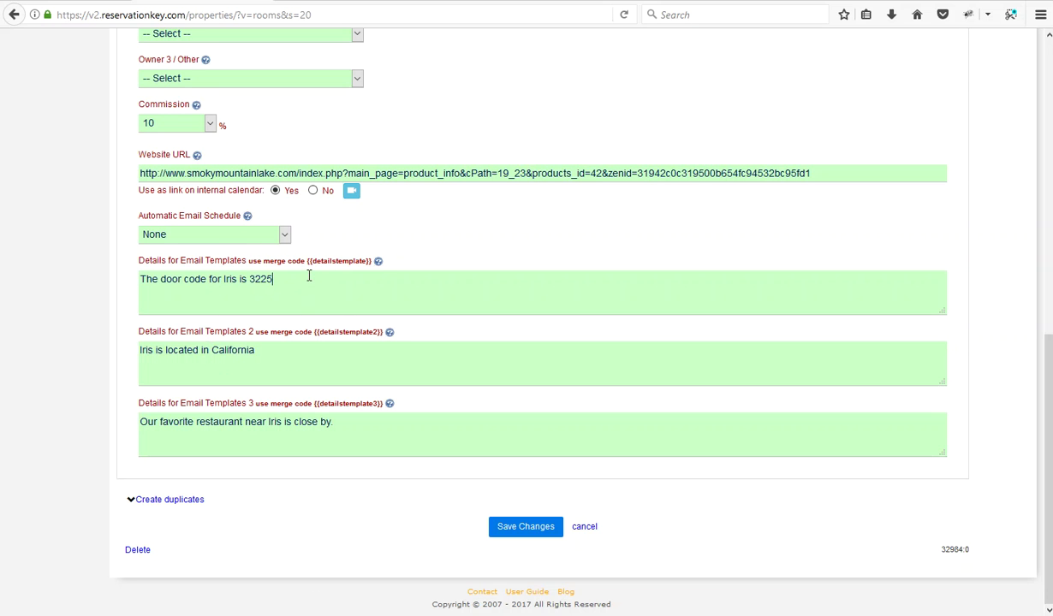
left_click(248, 347)
left_click(538, 524)
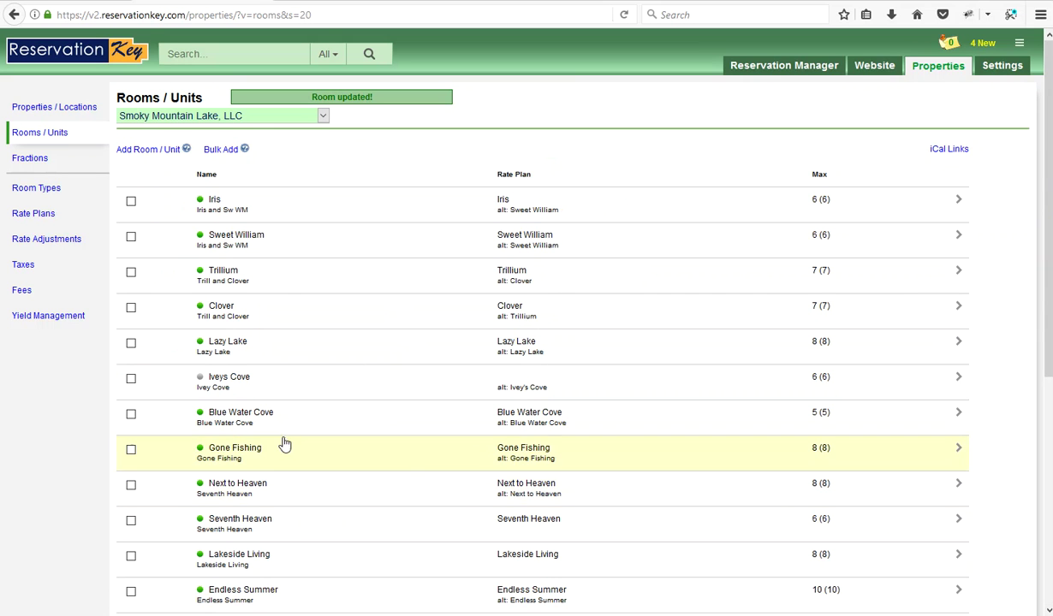
Reopen Iris, expand Property Manager options and copy the {{detailstemplate}} merge code
left_click(221, 200)
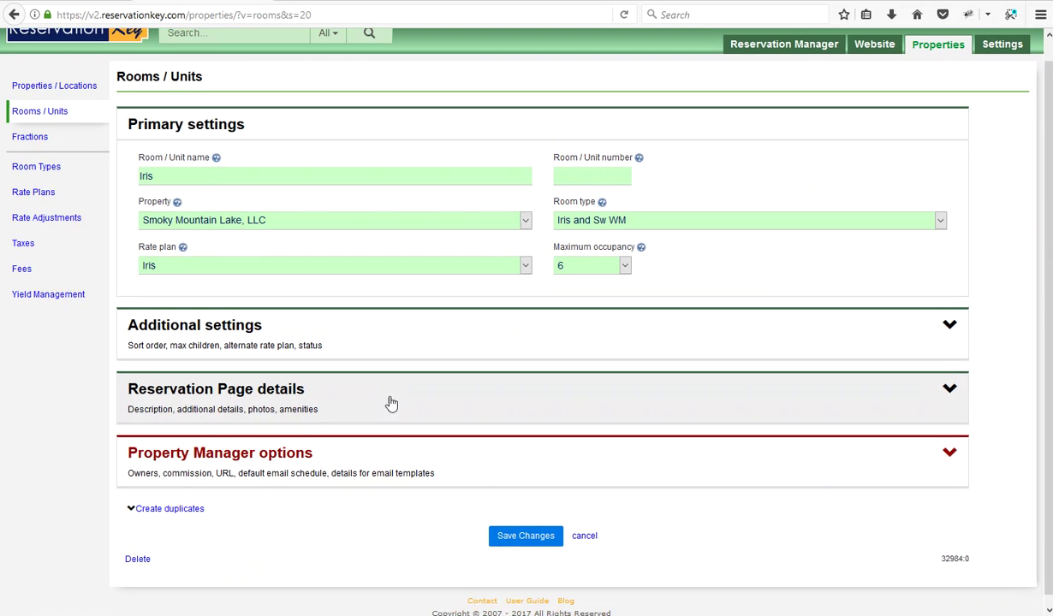
left_click(290, 447)
scroll(291, 447, "down", 6)
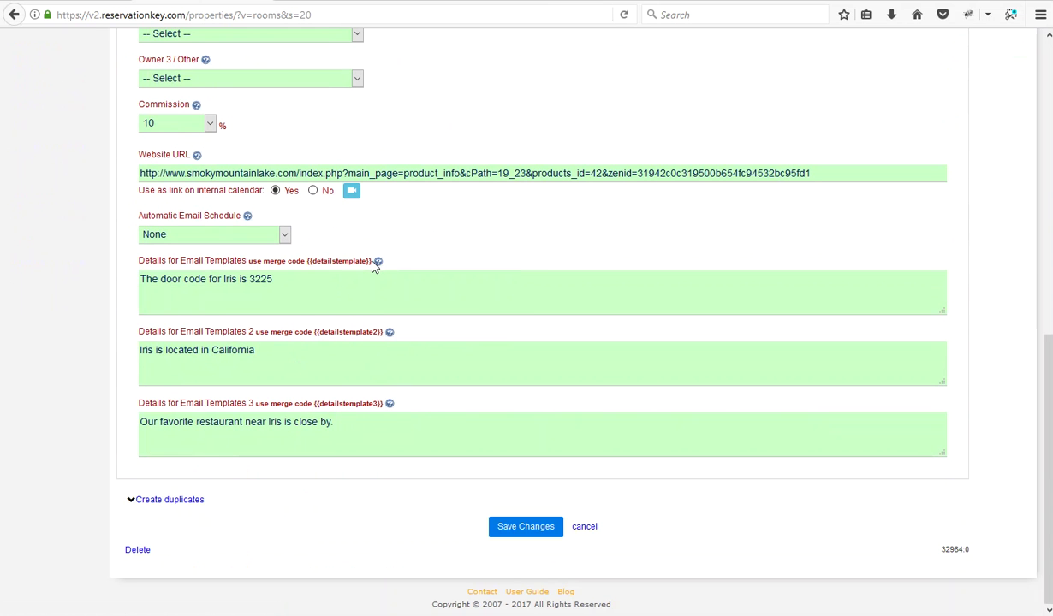
left_click_drag(315, 272, 298, 257)
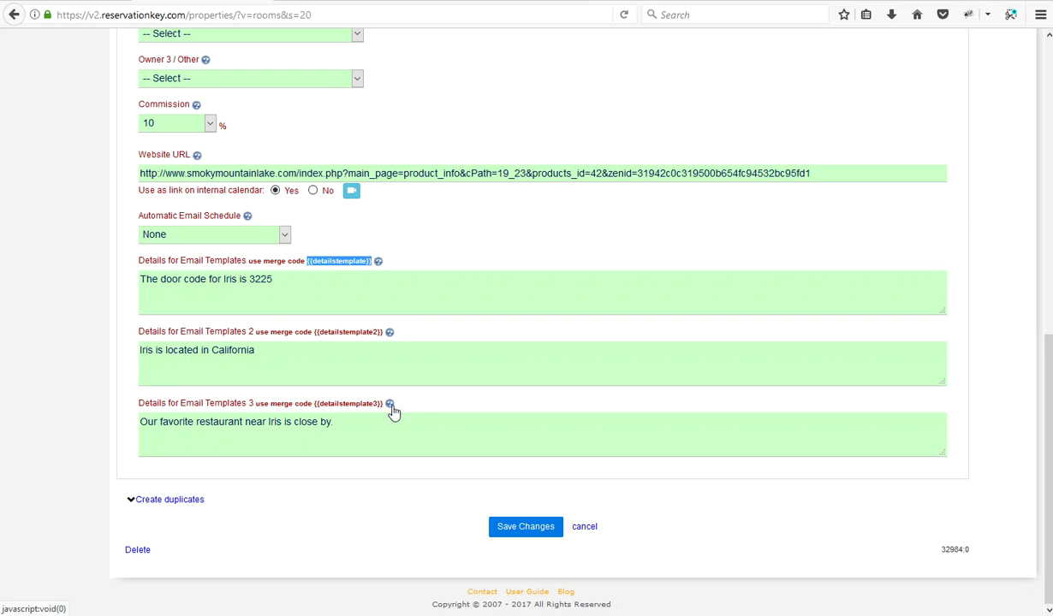
scroll(761, 332, "up", 7)
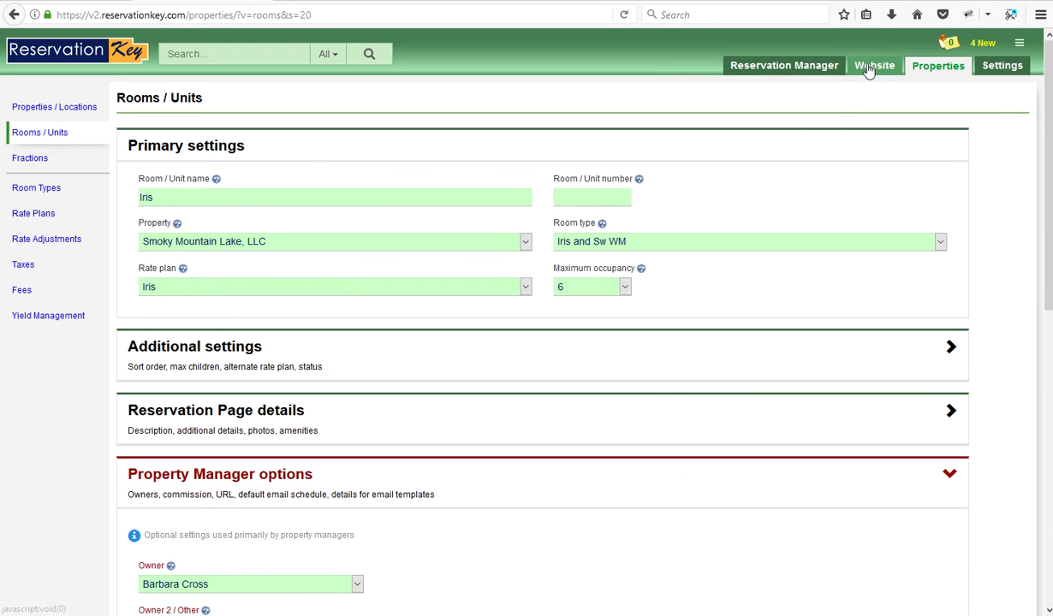
Start a new email template on the email templates page and enter the subject 'Iris email'
mouse_move(867, 67)
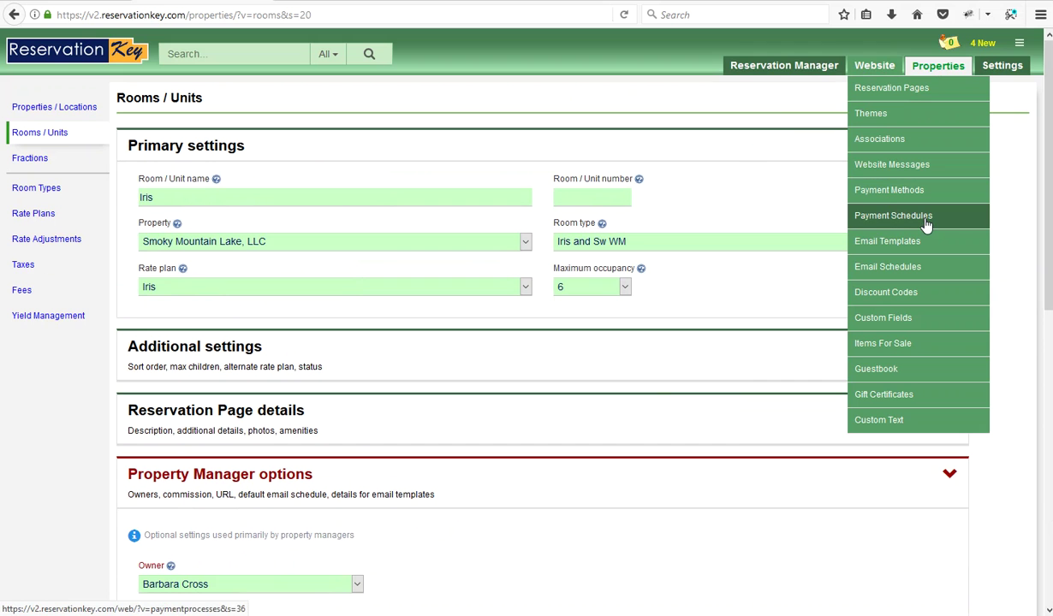
left_click(906, 242)
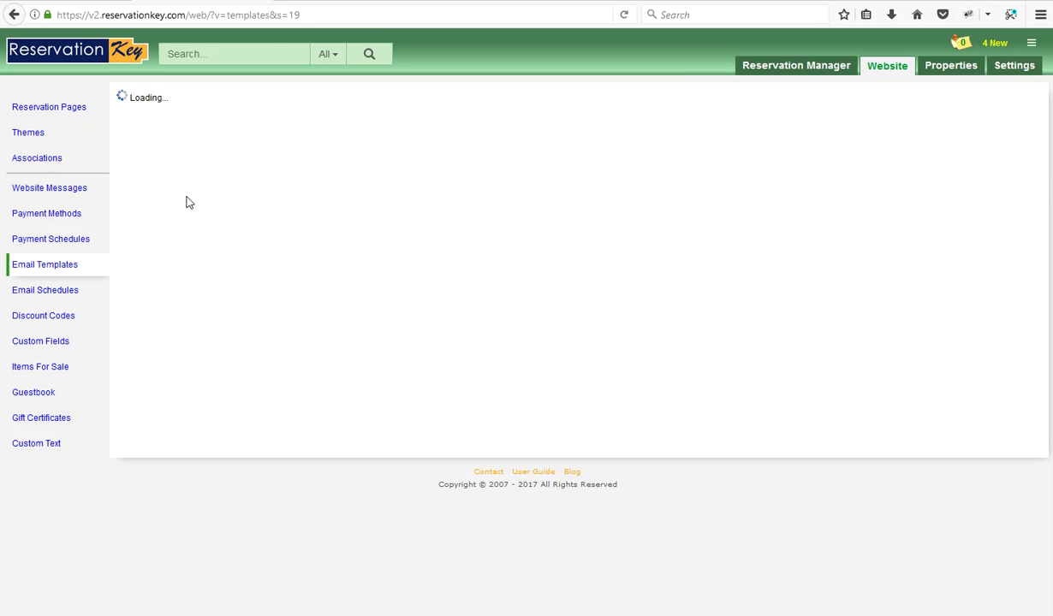
left_click(141, 134)
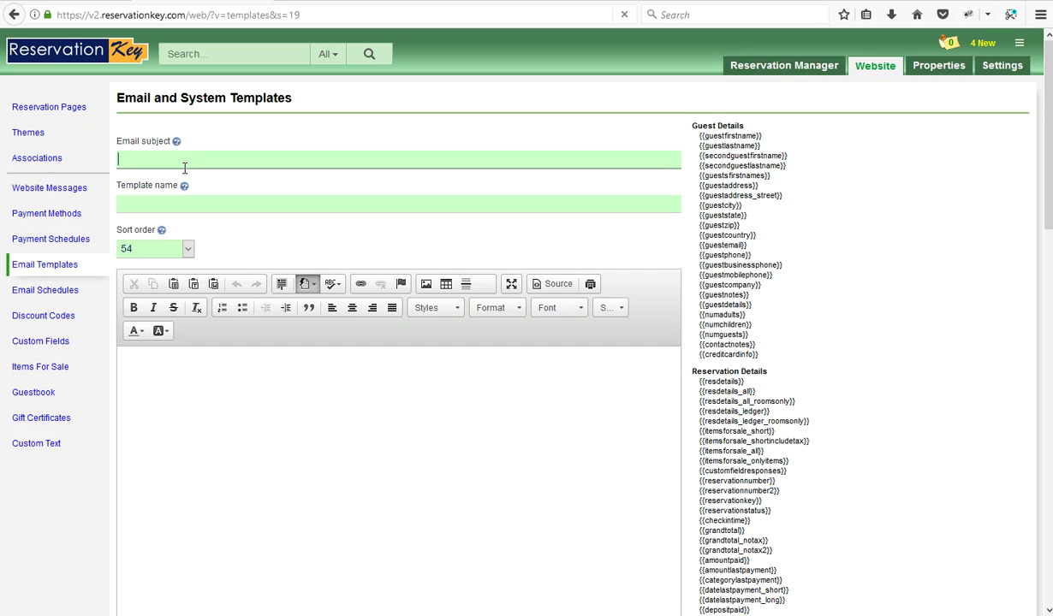
type("Iris email")
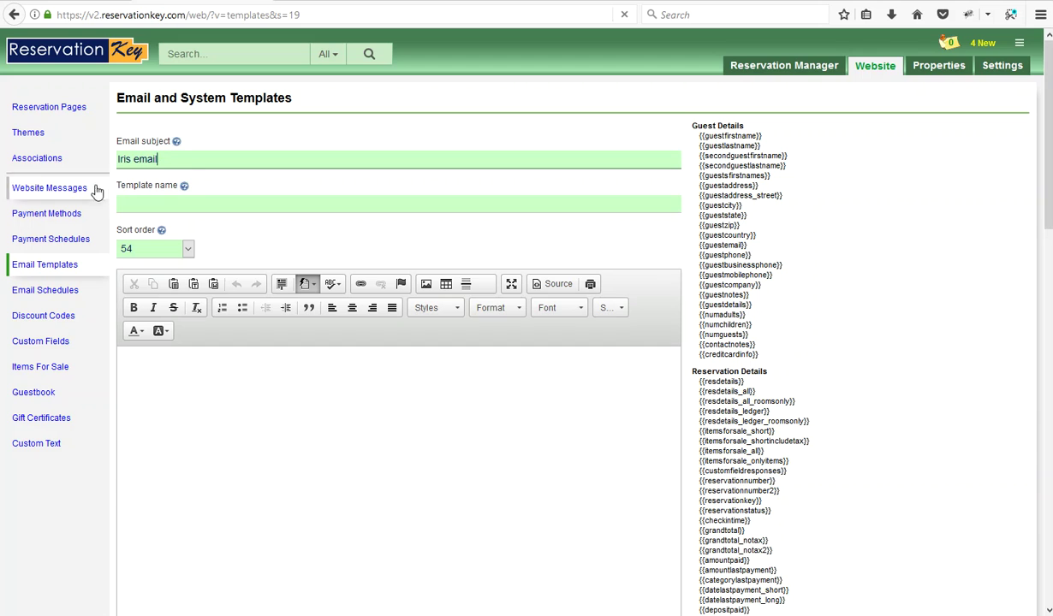
double_click(122, 161)
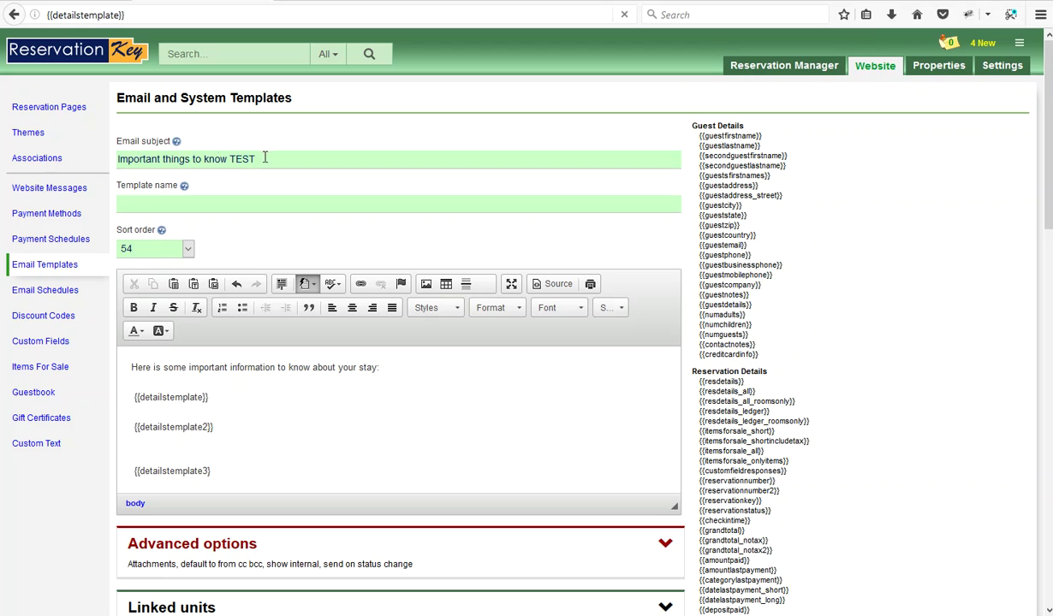
left_click_drag(268, 157, 100, 155)
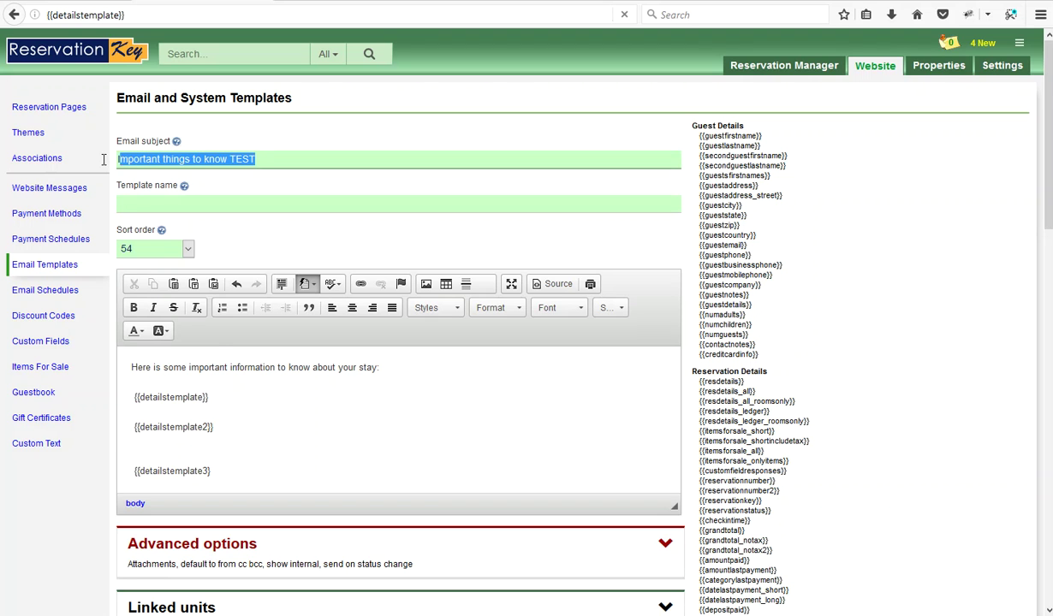
Put the three detailstemplate merge codes in the body, save 'Important things to know TEST', then go to Availability
double_click(150, 398)
left_click_drag(209, 398, 176, 399)
left_click(221, 435)
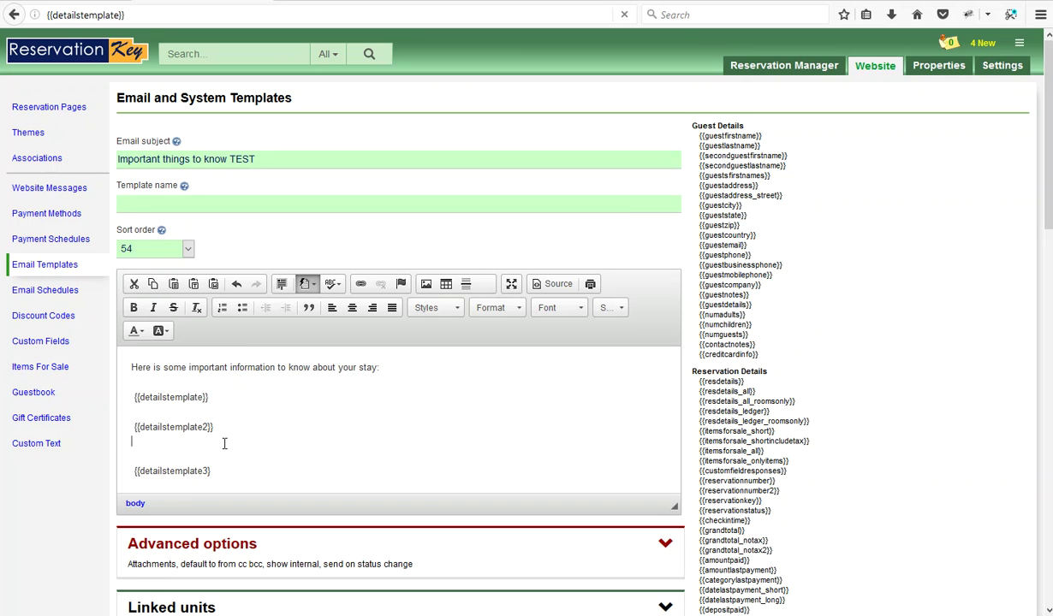
scroll(348, 435, "down", 2)
scroll(335, 502, "down", 4)
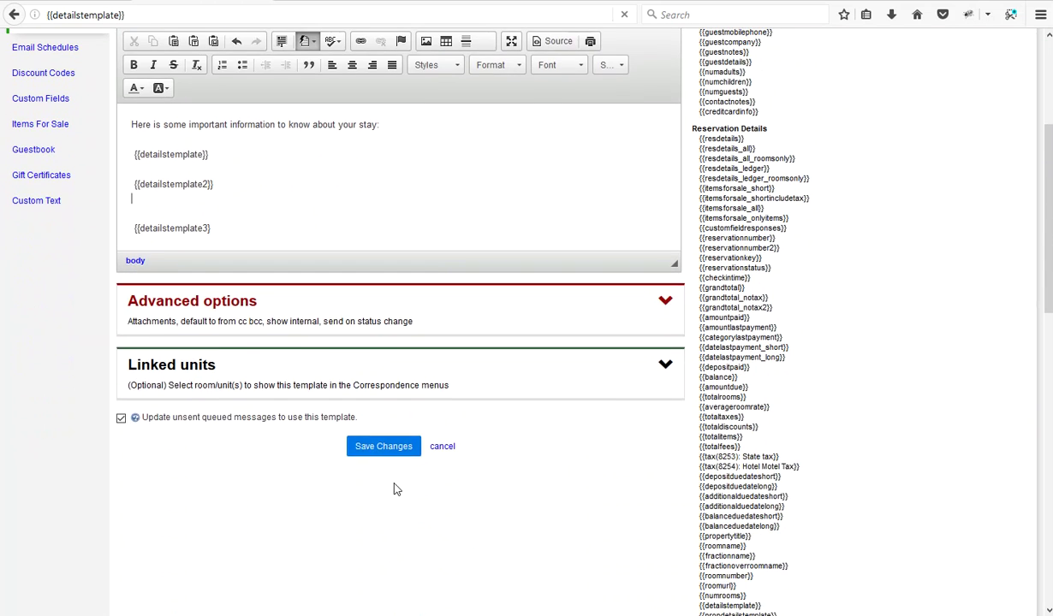
left_click(377, 439)
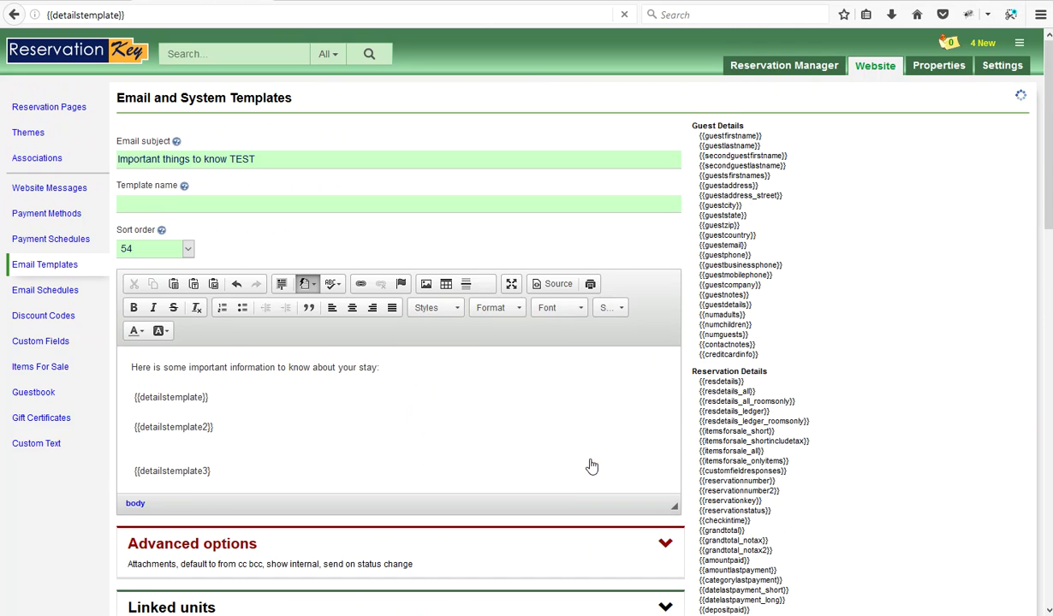
mouse_move(783, 65)
left_click(753, 89)
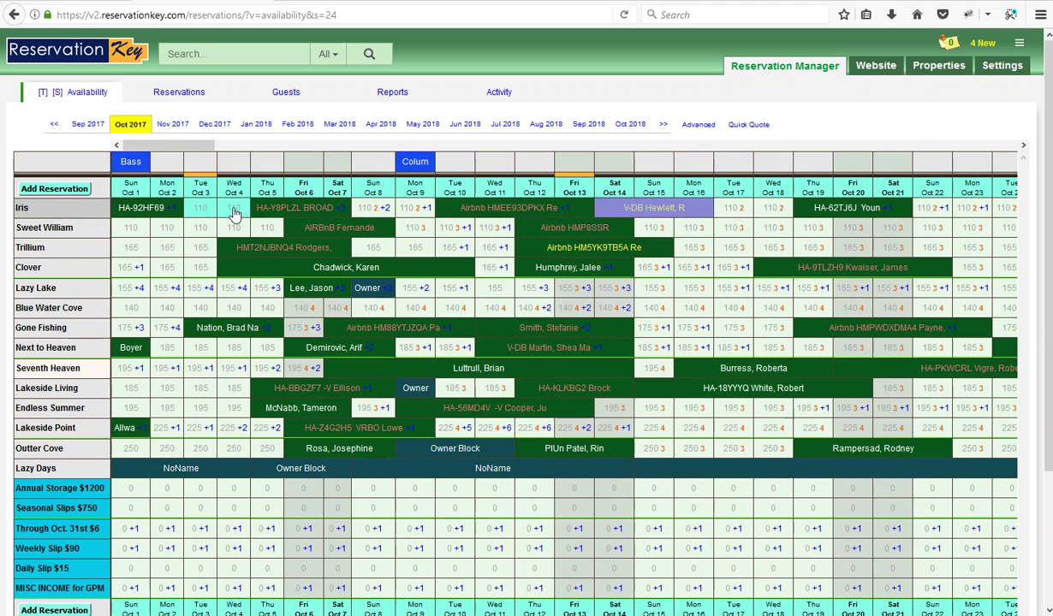
Add an Iris reservation for 10/3–10/5/2017 ($295.75) and bring up its correspondence templates
left_click(57, 195)
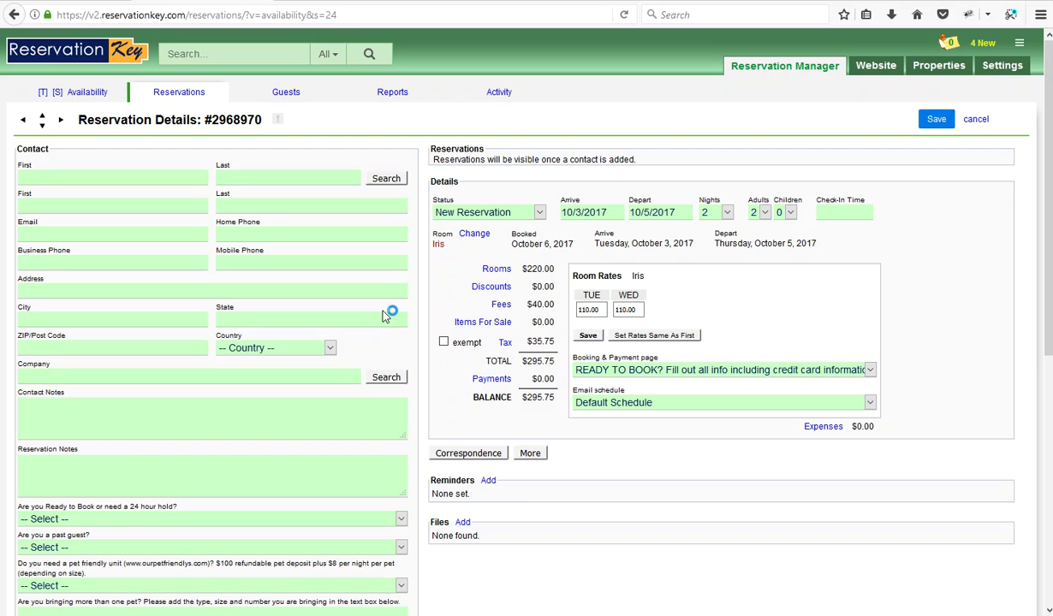
left_click(471, 452)
scroll(631, 497, "down", 3)
scroll(631, 497, "down", 5)
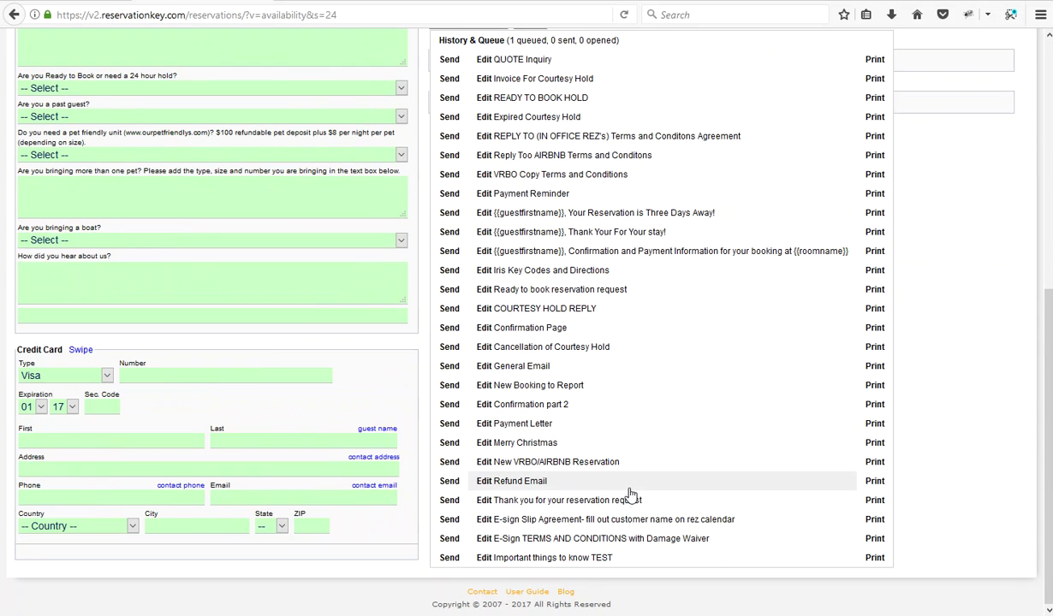
left_click(550, 561)
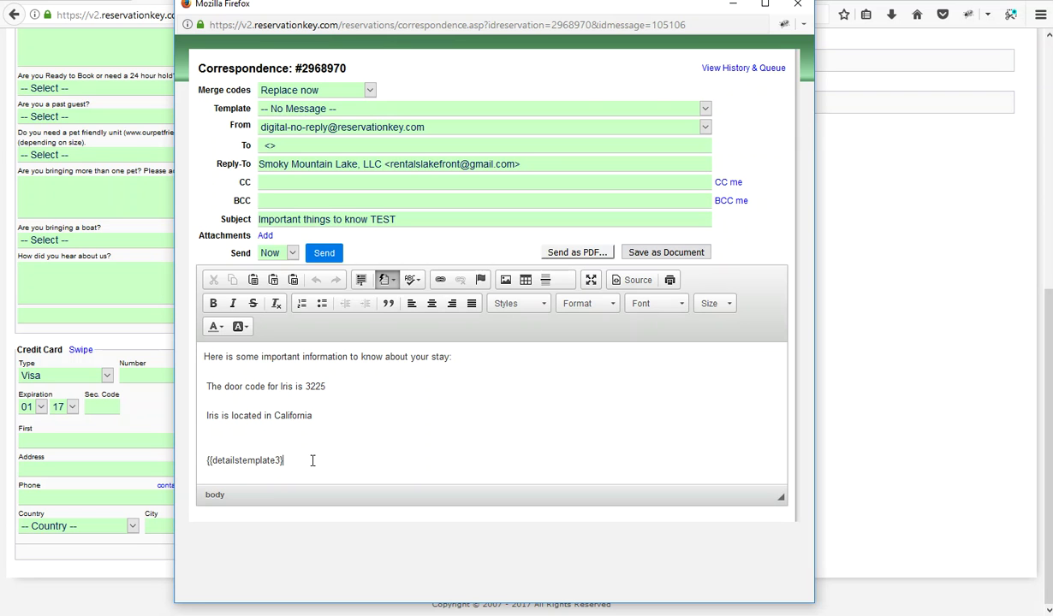
left_click(313, 461)
triple_click(294, 387)
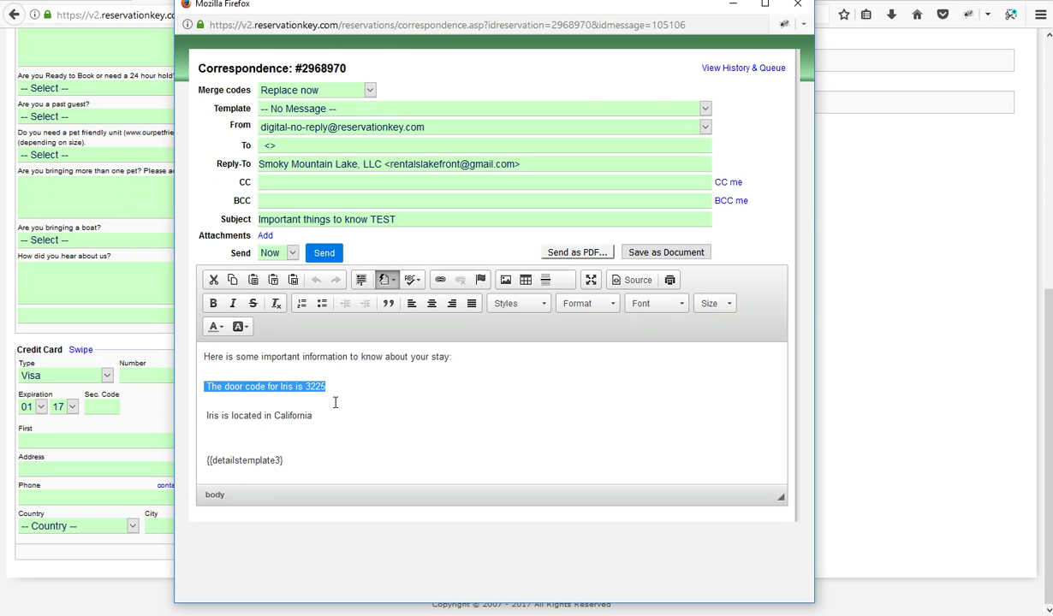
left_click_drag(313, 416, 204, 416)
left_click(397, 426)
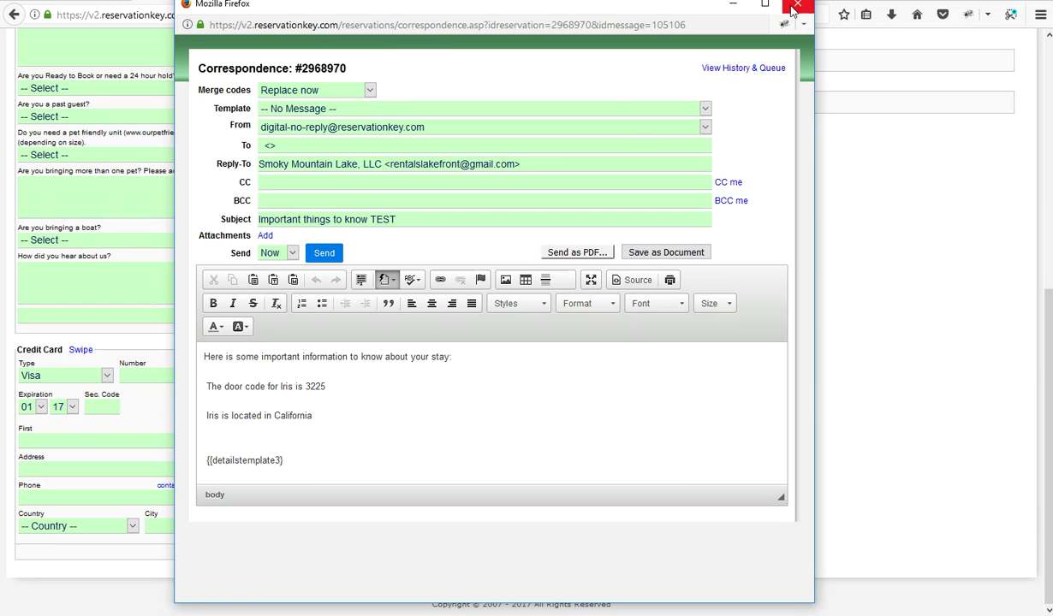
left_click(794, 5)
scroll(565, 343, "up", 5)
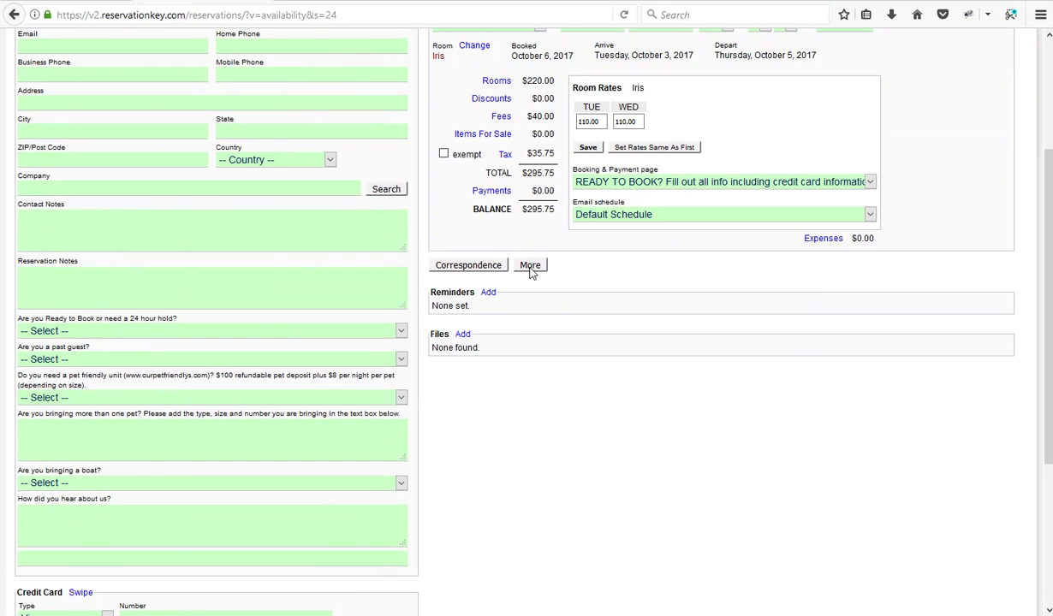
Delete the Iris test reservation and select Lakeside Living for Oct 2–3 on the calendar
left_click(530, 267)
left_click(526, 340)
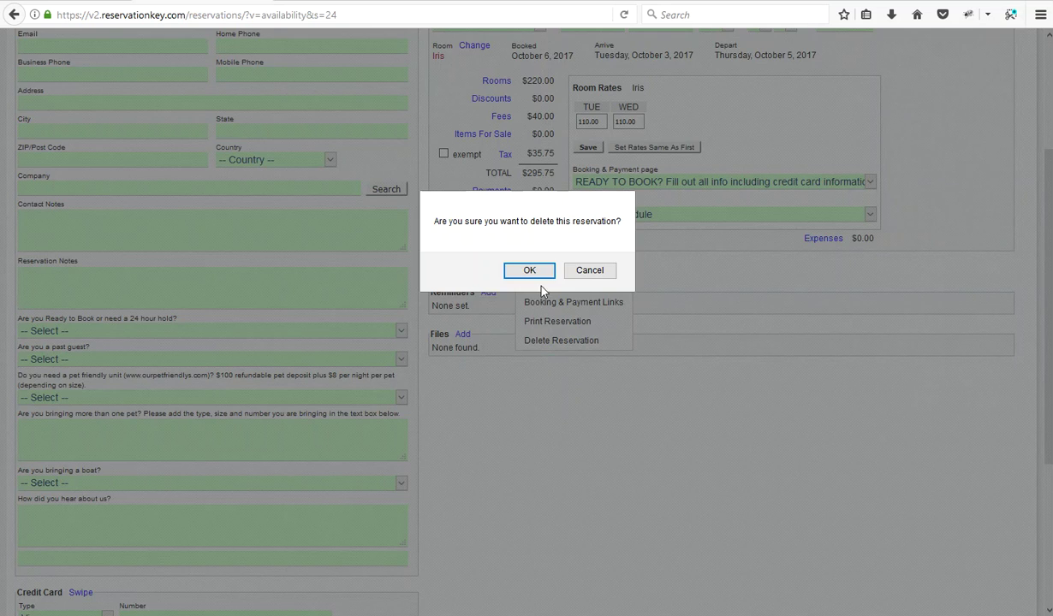
left_click(541, 271)
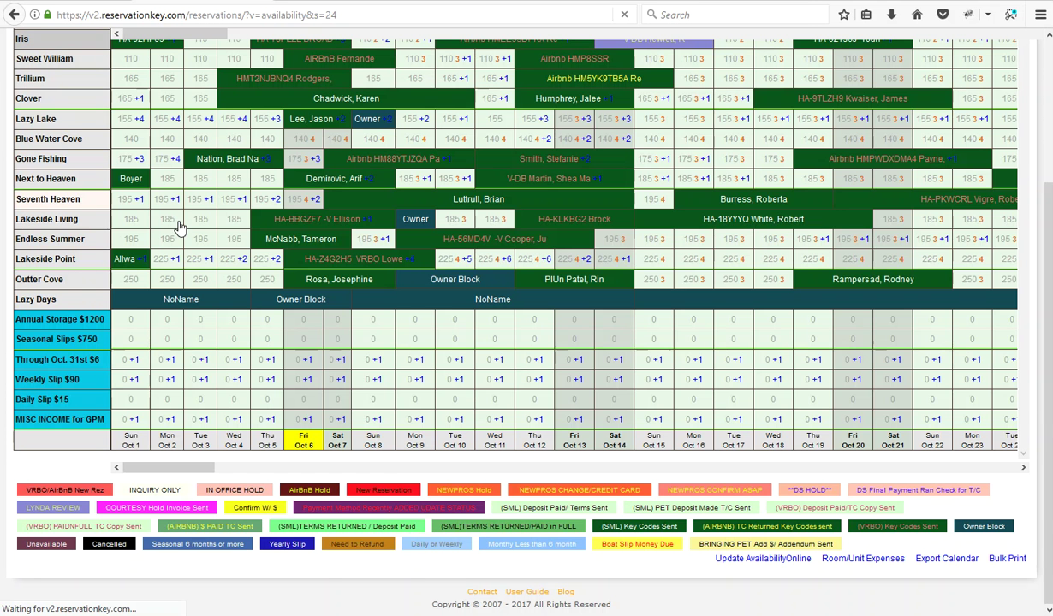
left_click(201, 224)
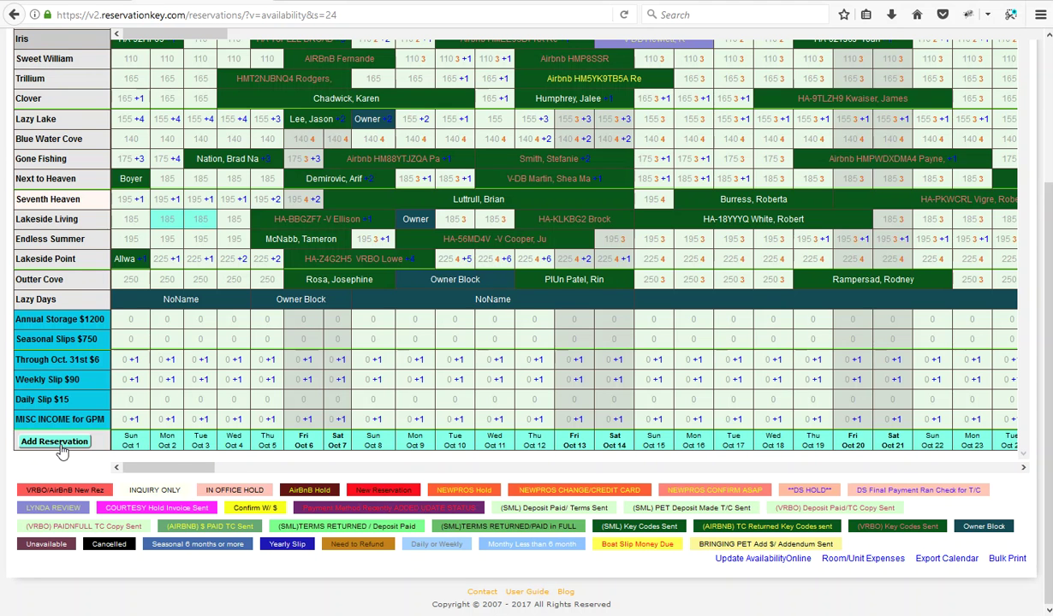
Add a Lakeside Living reservation for 10/2–10/4/2017 and compose 'Important things to know TEST' from it
left_click(60, 445)
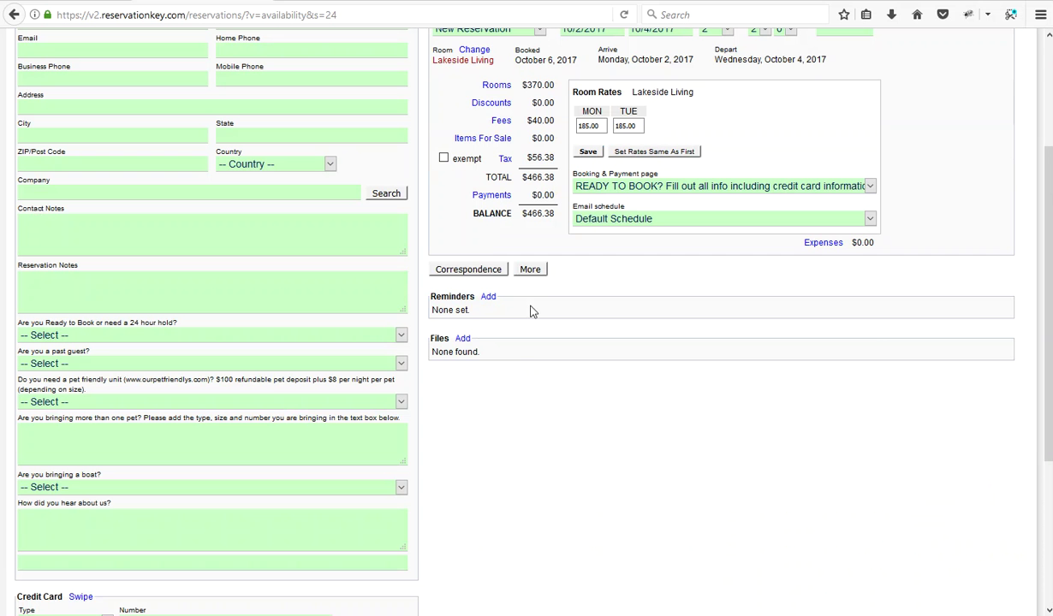
left_click(462, 271)
scroll(462, 342, "down", 5)
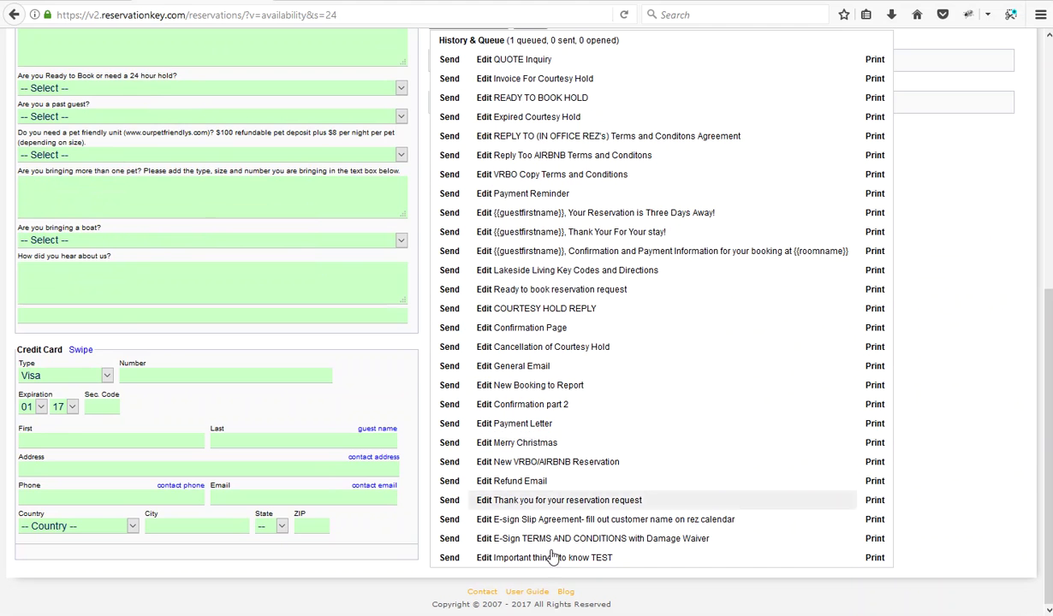
left_click(531, 538)
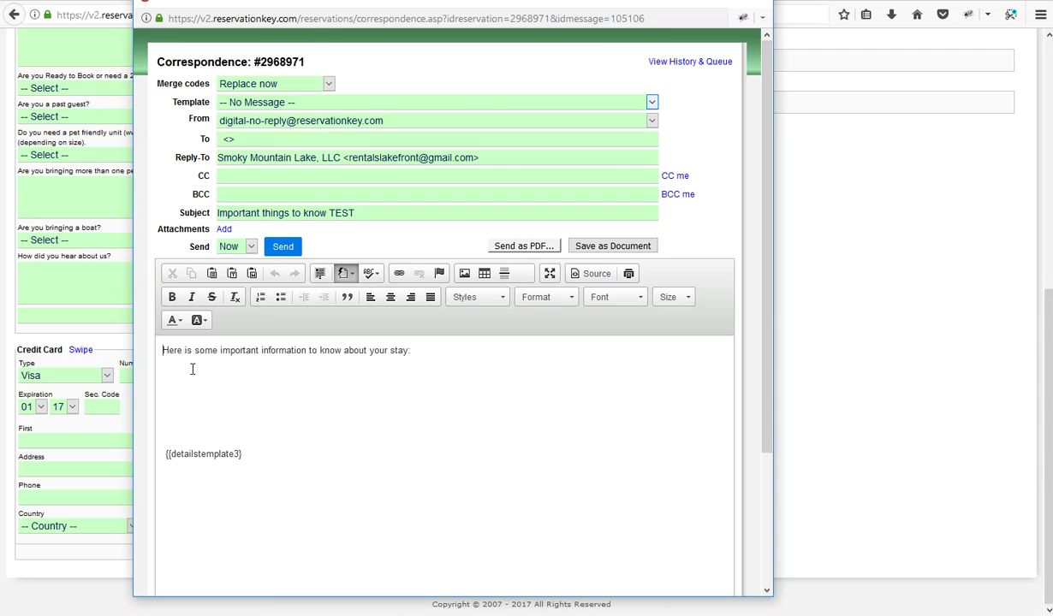
Confirm the unit-detail lines and {{detailstemplate3}} spot are empty, then close the message window
left_click_drag(164, 351, 299, 411)
left_click(194, 416)
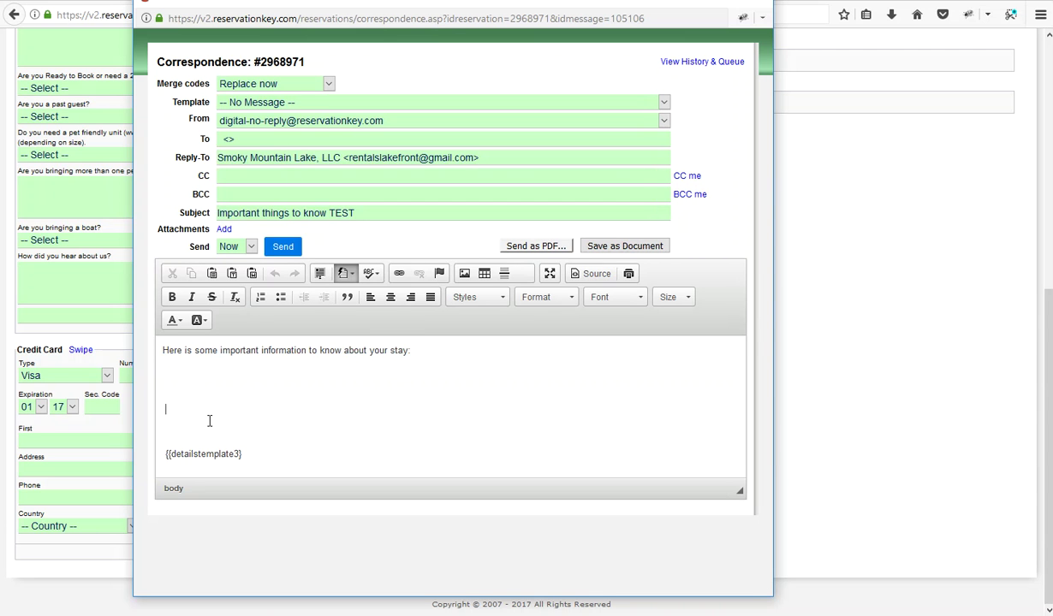
left_click_drag(214, 422, 137, 368)
left_click(245, 416)
left_click_drag(250, 454, 170, 454)
left_click(261, 454)
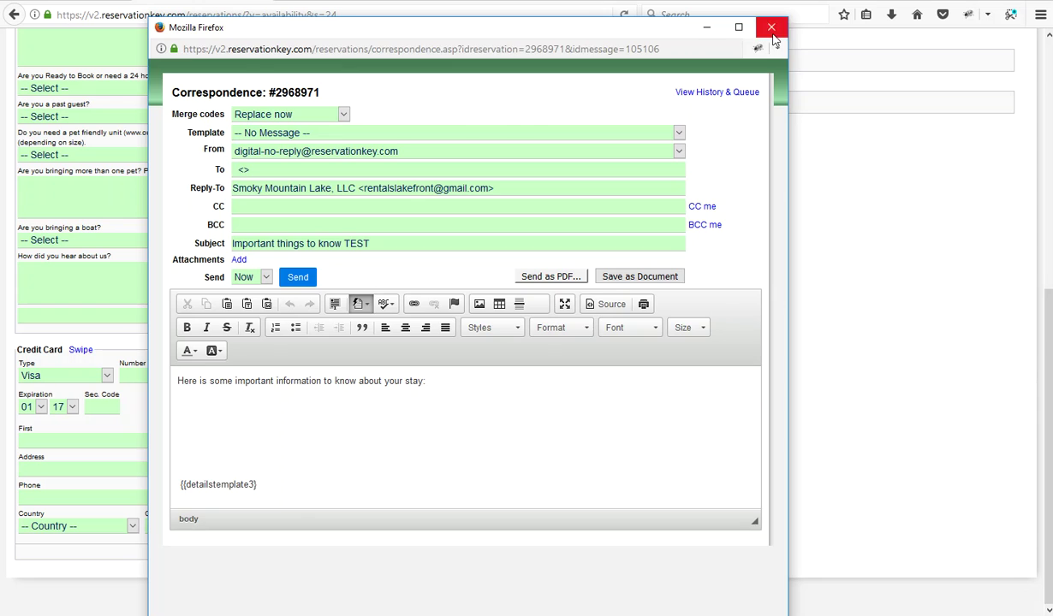
left_click(762, 25)
scroll(661, 294, "up", 5)
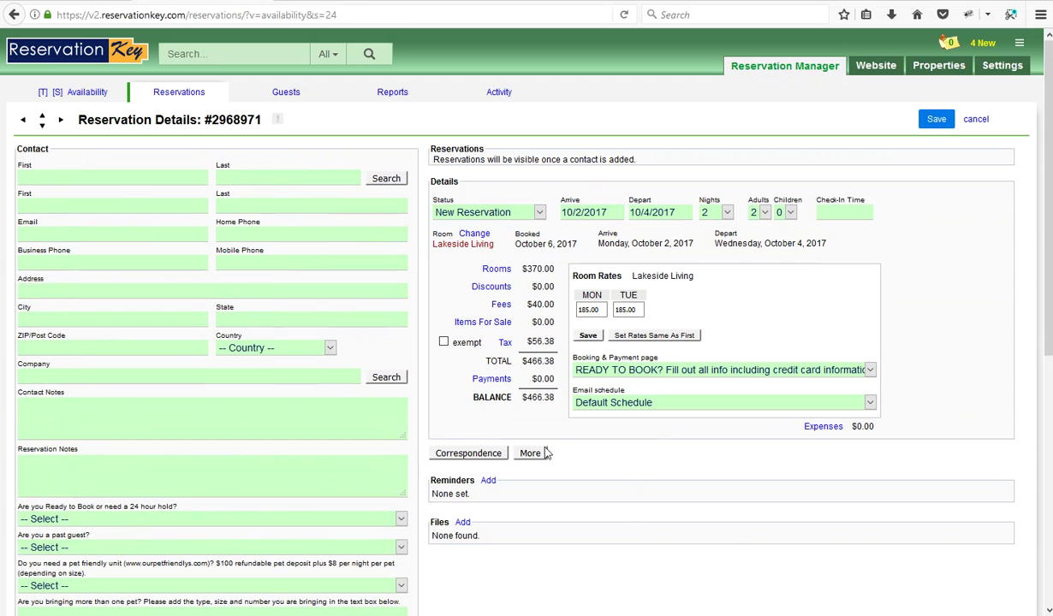
Delete the Lakeside Living test reservation via More > Delete Reservation and confirm with OK
left_click(531, 453)
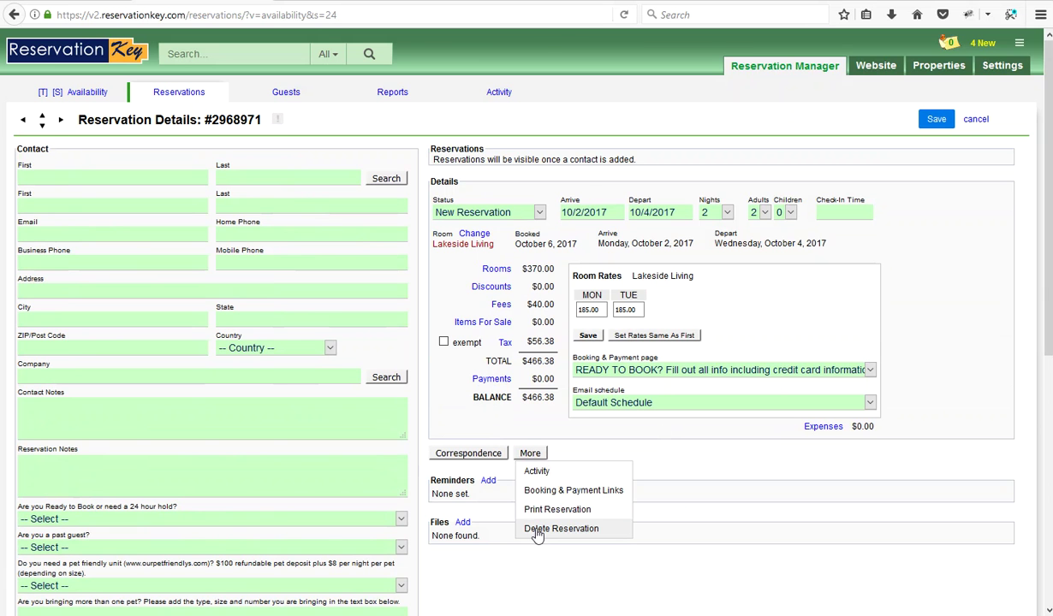
left_click(561, 529)
left_click(540, 272)
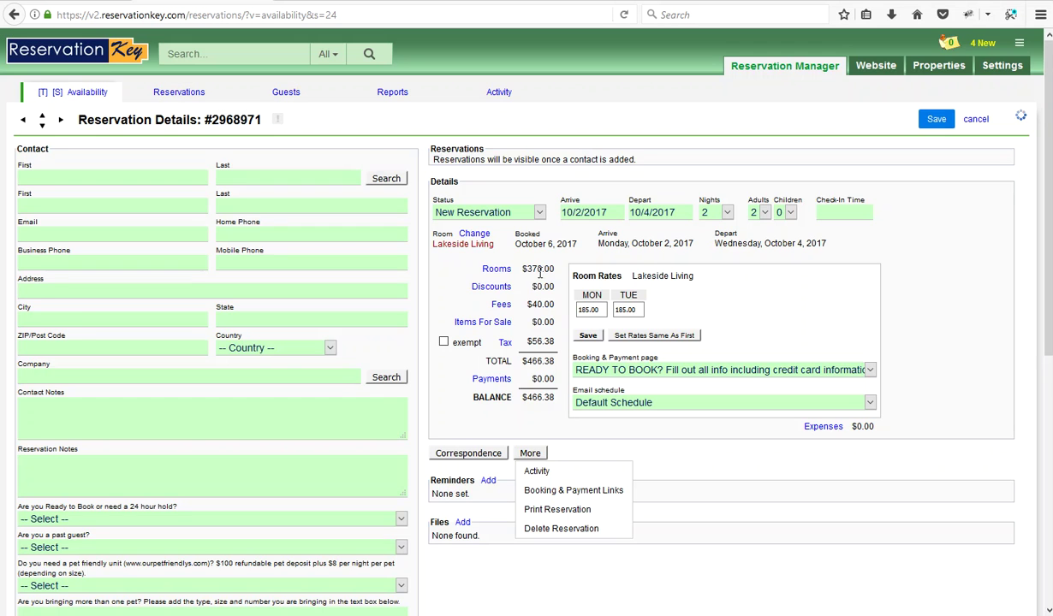